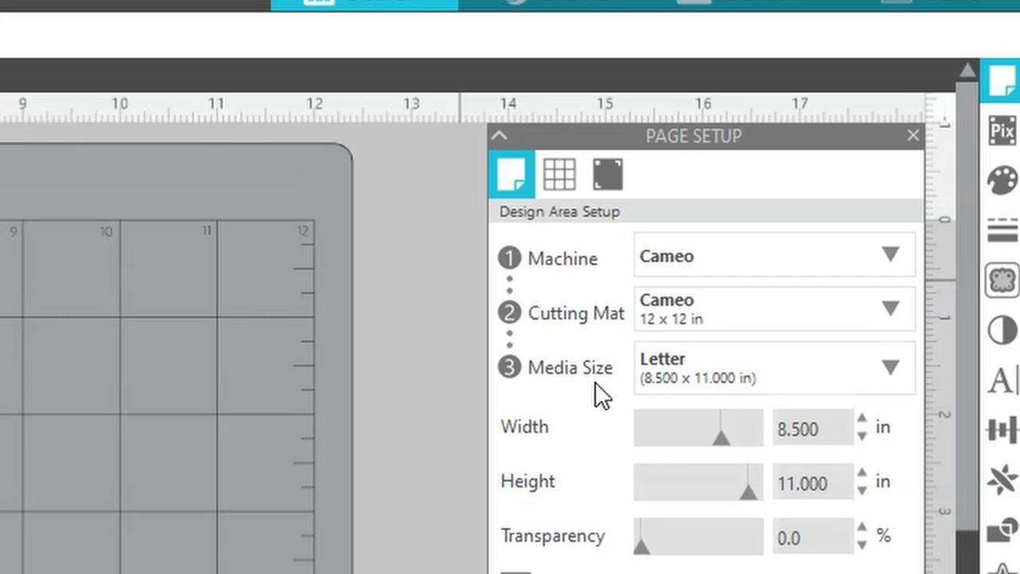
- Set a custom media size 12 in wide and 6 in high for the design area
click(888, 372)
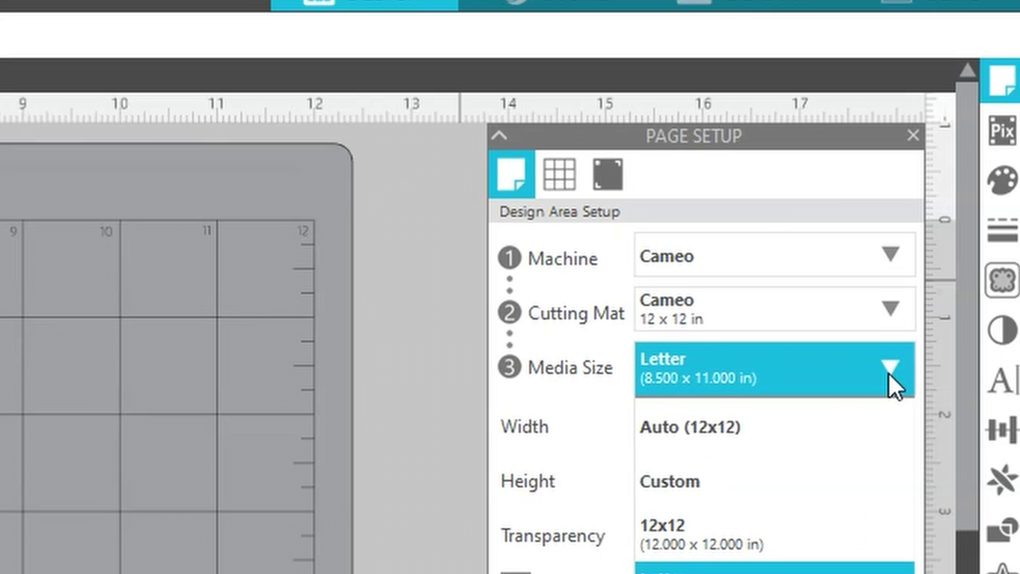
click(701, 485)
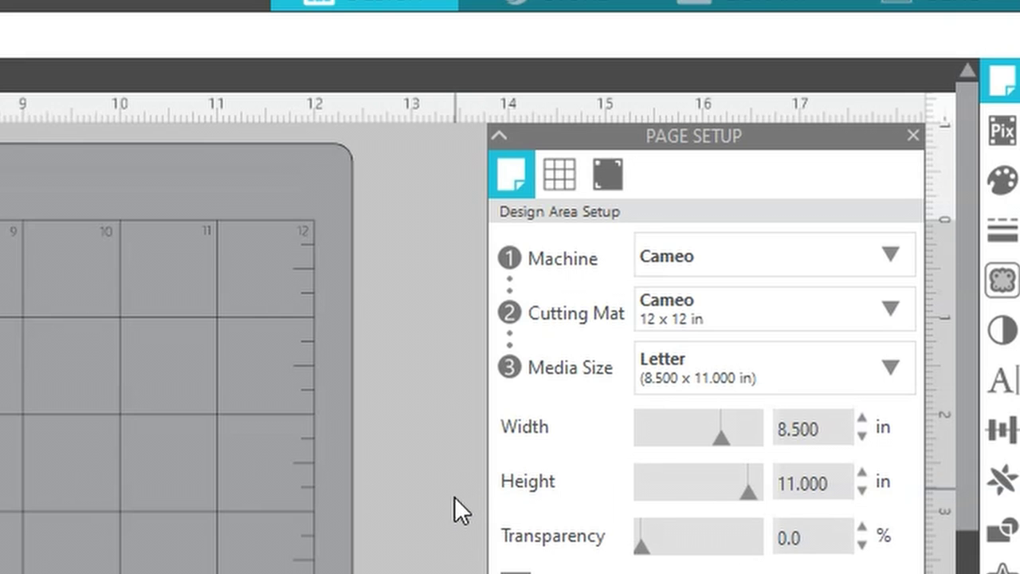
double_click(825, 431)
text(1)
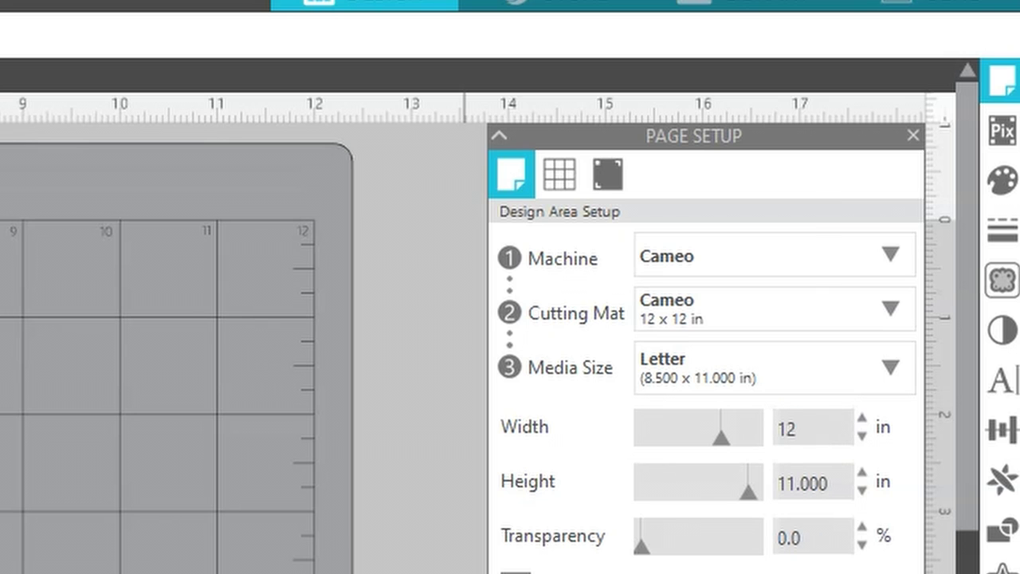
text(2)
key(Return)
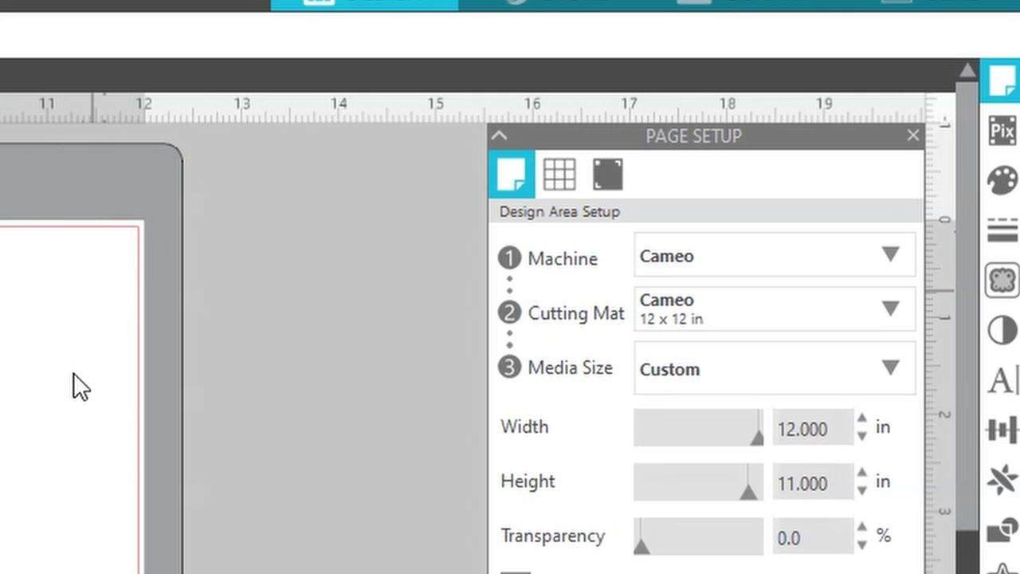
drag(835, 483, 778, 483)
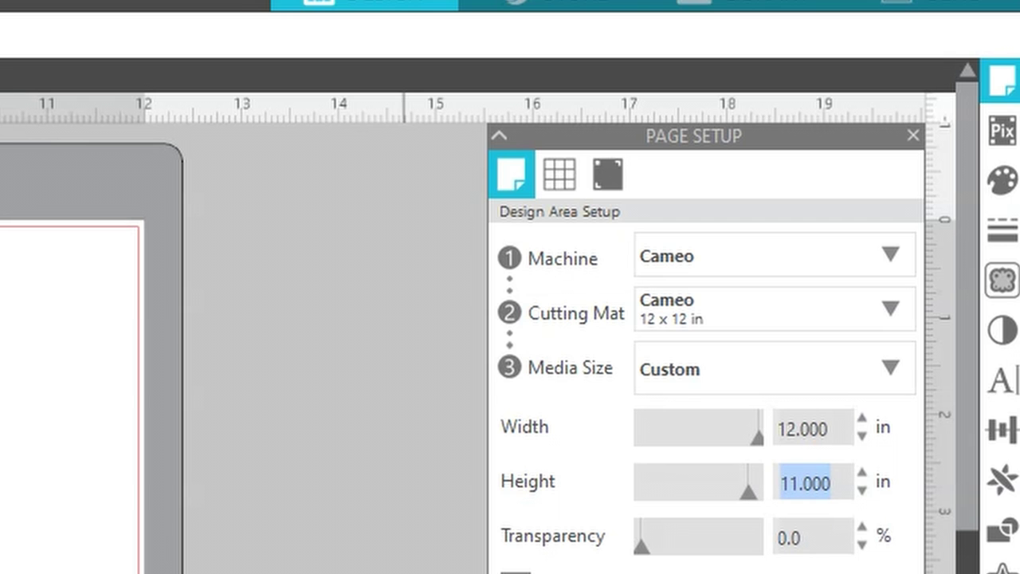
text(6)
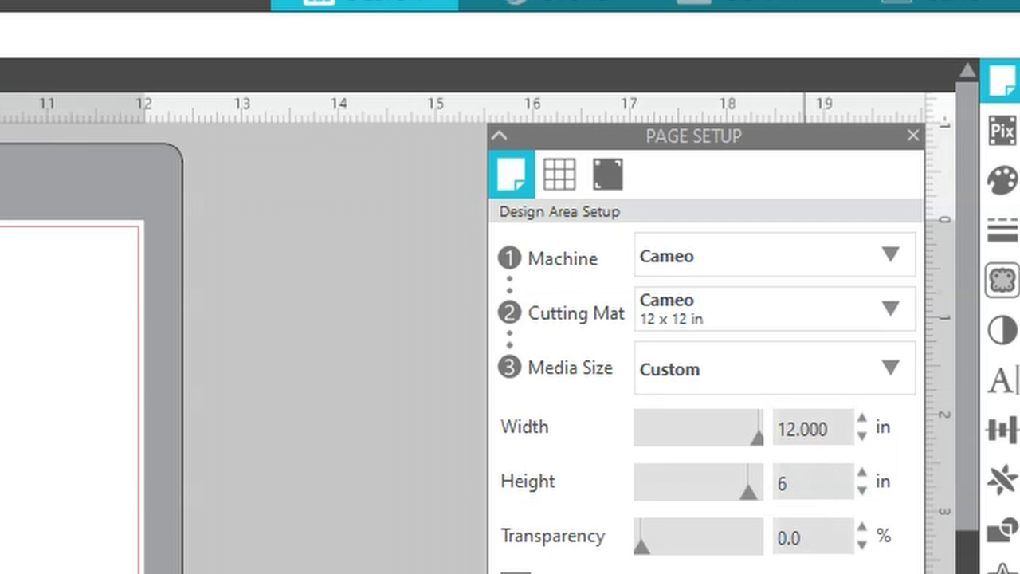
click(838, 537)
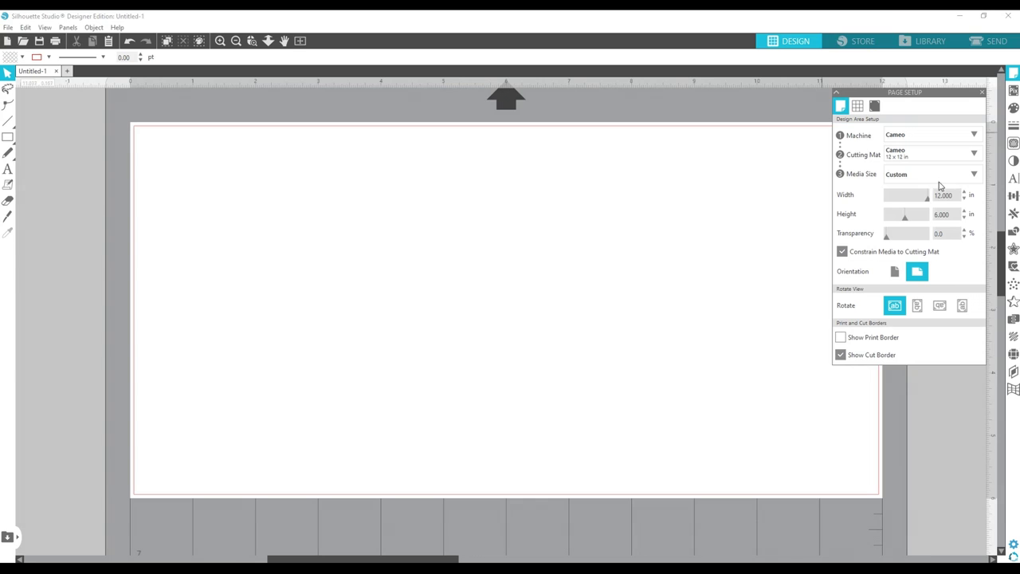
scroll(476, 298, down, 1)
scroll(478, 295, up, 2)
scroll(480, 291, down, 1)
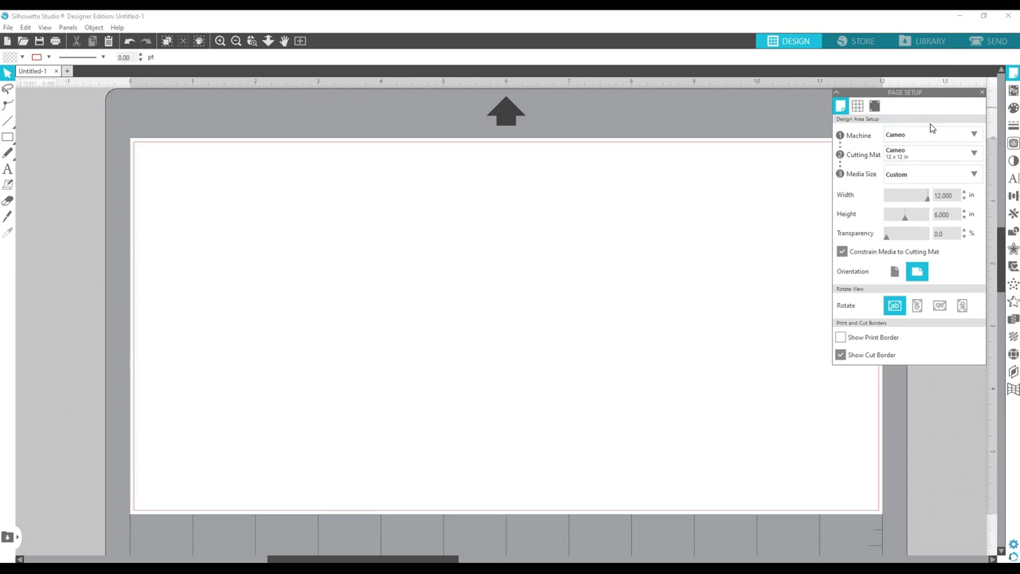
scroll(556, 329, down, 2)
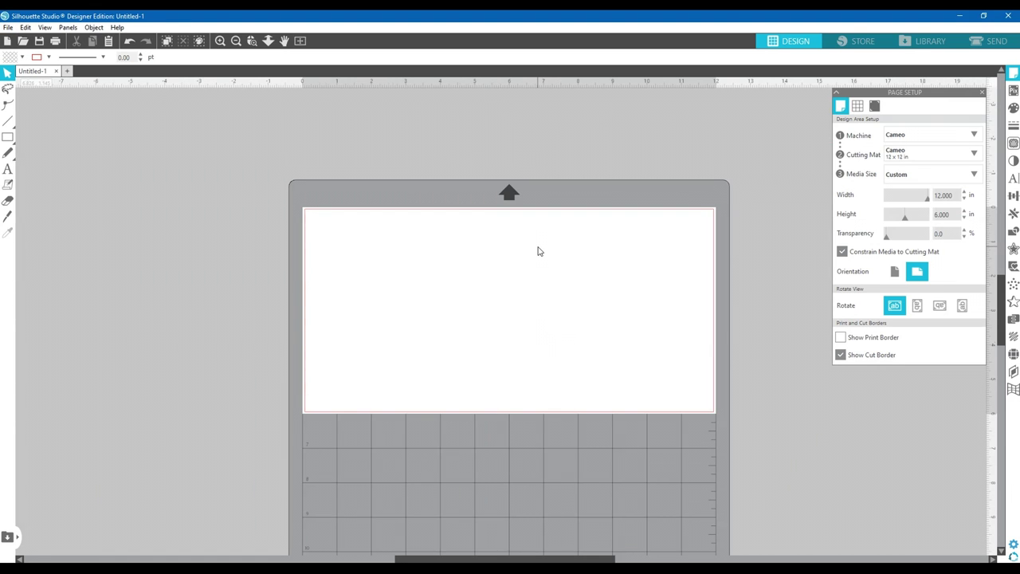
scroll(538, 251, up, 2)
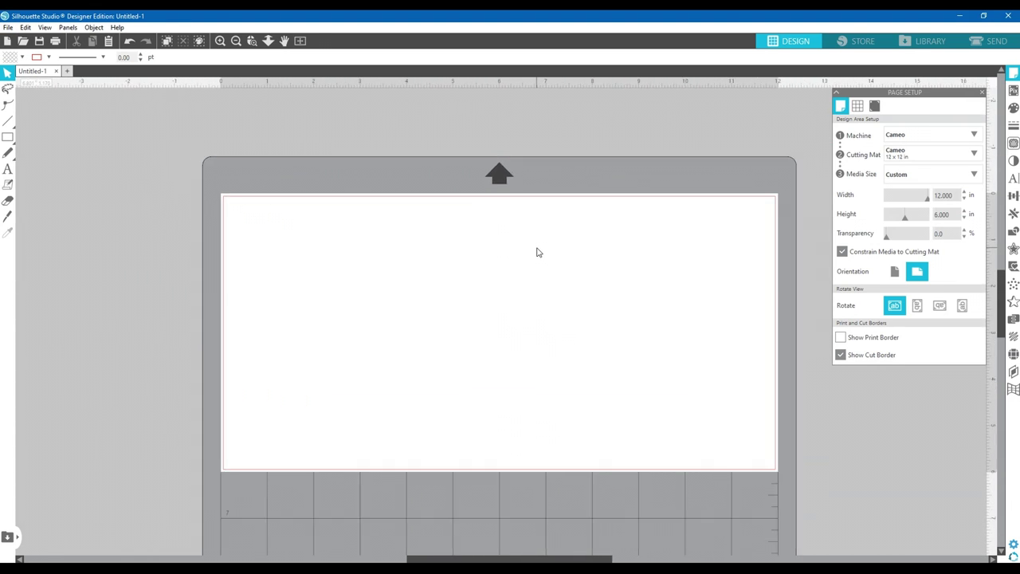
scroll(537, 252, down, 1)
scroll(537, 252, up, 2)
scroll(536, 253, down, 1)
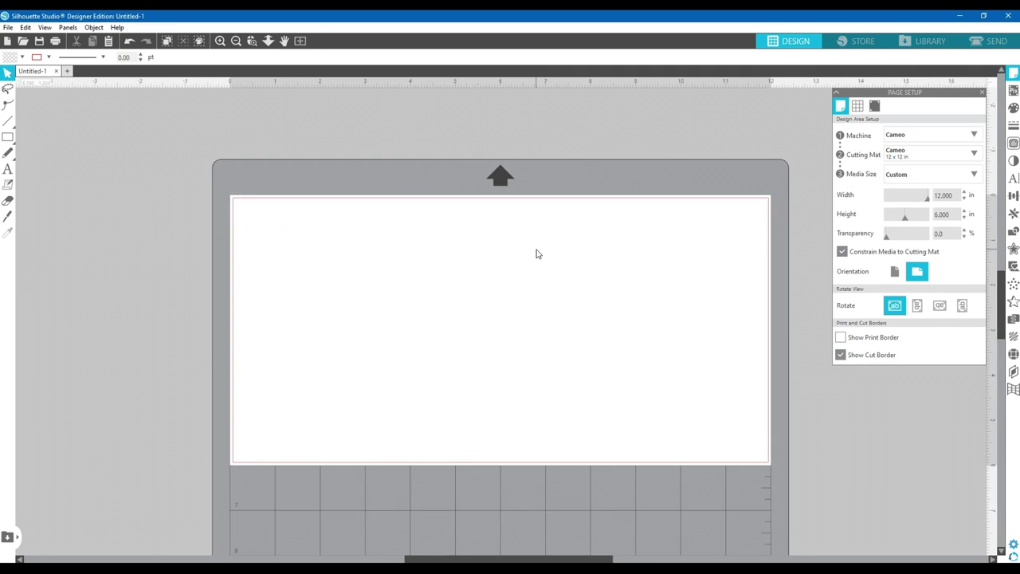
scroll(536, 253, down, 1)
scroll(536, 253, down, 1)
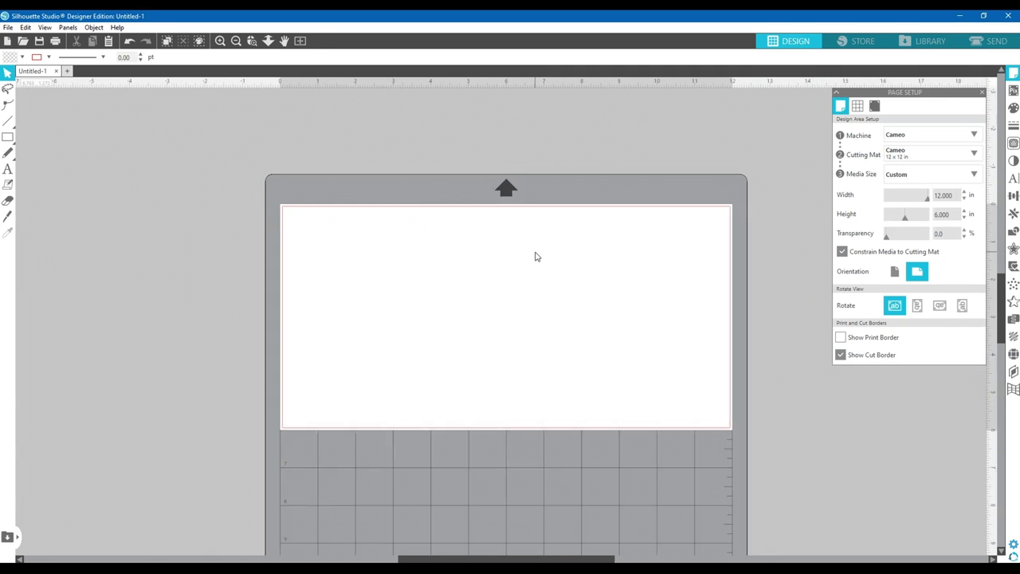
scroll(535, 255, up, 2)
scroll(537, 255, up, 2)
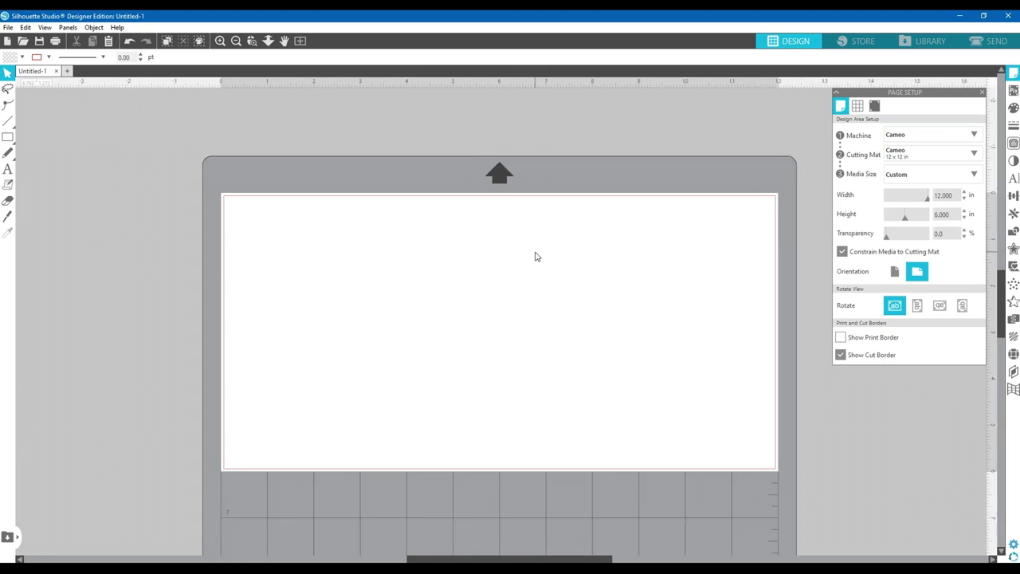
scroll(536, 256, down, 2)
scroll(536, 256, up, 1)
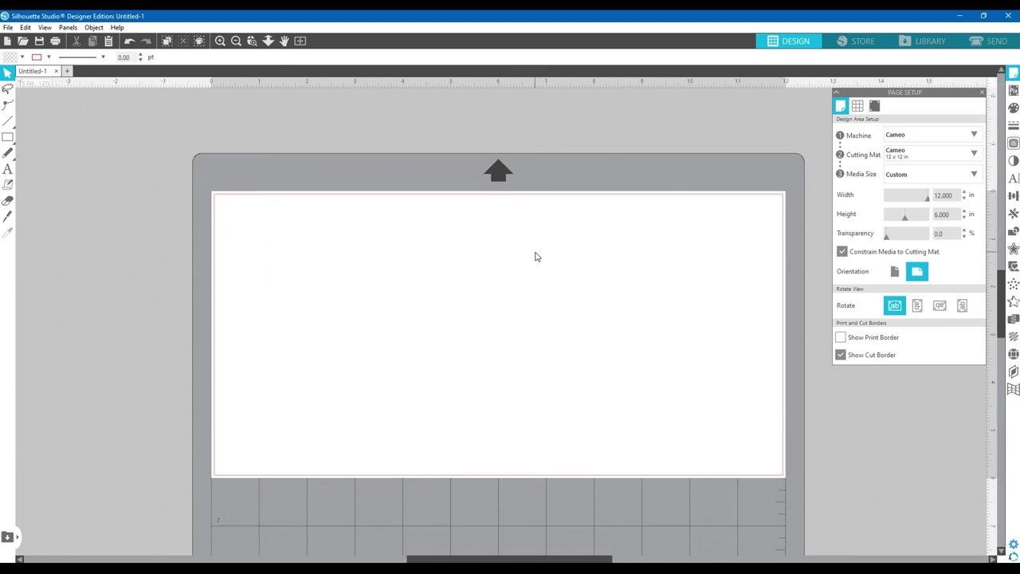
scroll(536, 255, up, 1)
scroll(536, 256, down, 2)
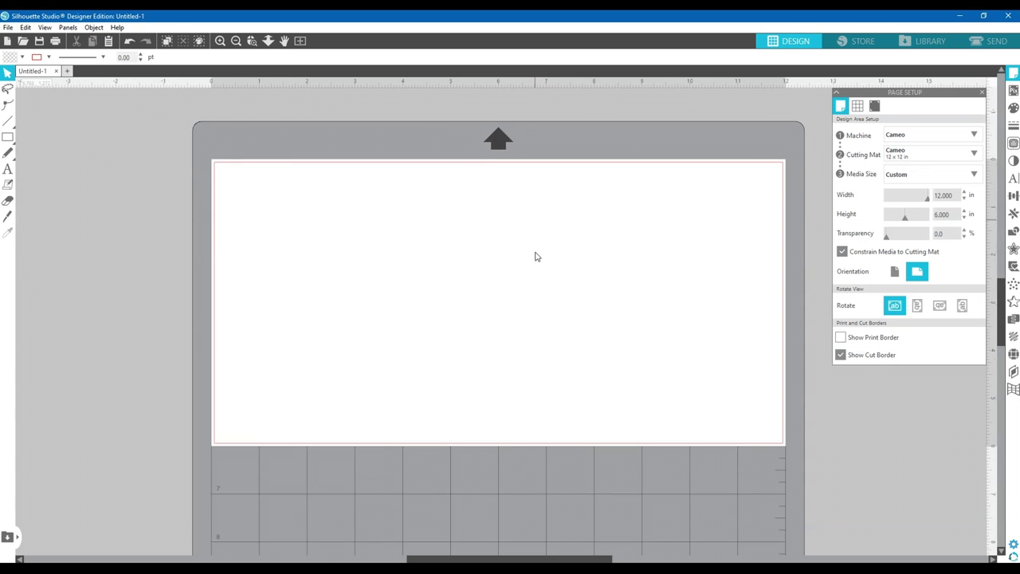
scroll(536, 256, right, 2)
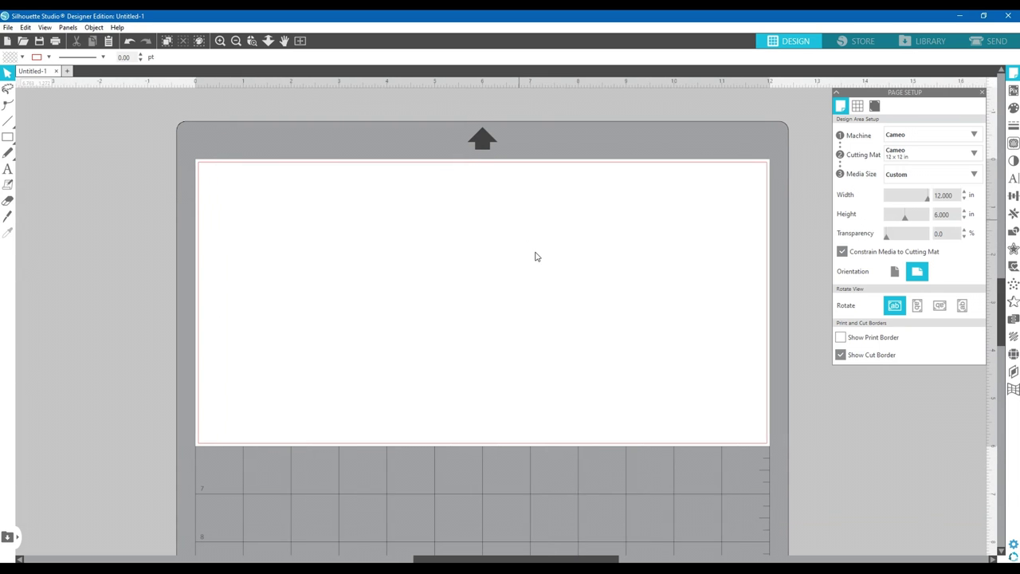
scroll(537, 256, left, 2)
scroll(536, 255, right, 2)
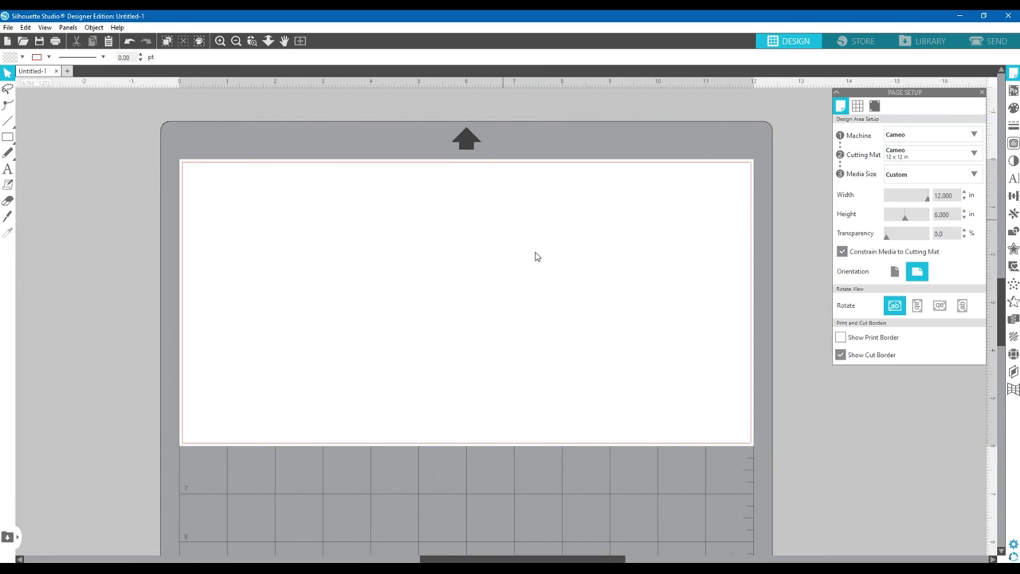
scroll(537, 256, left, 2)
scroll(536, 255, right, 1)
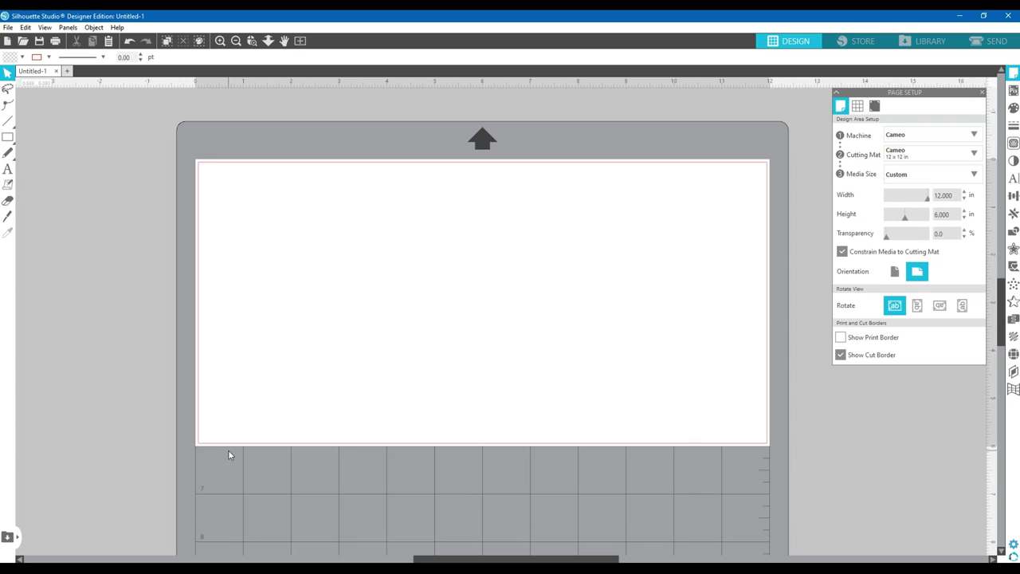
- Open the batman silhouette PNG file 29-291095_batman-silhouette-png-batman-silhouettes-transparent-png.png from the Downloads folder
click(22, 42)
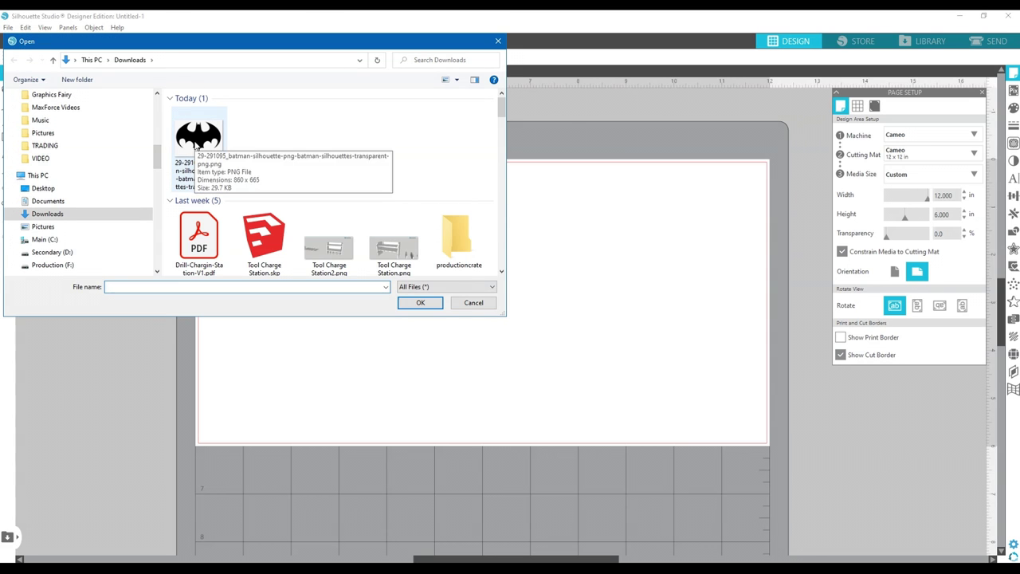
click(197, 145)
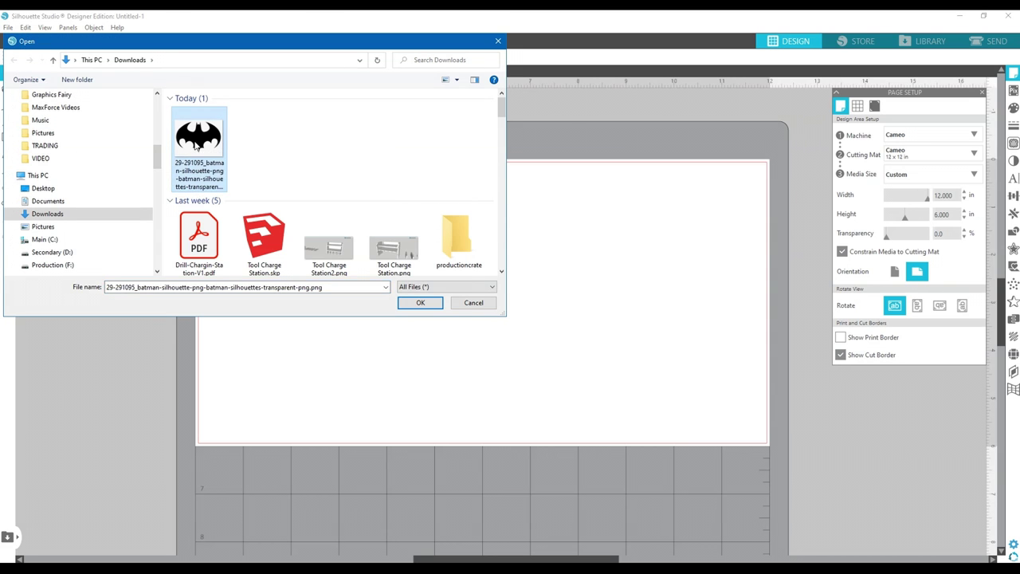
click(422, 302)
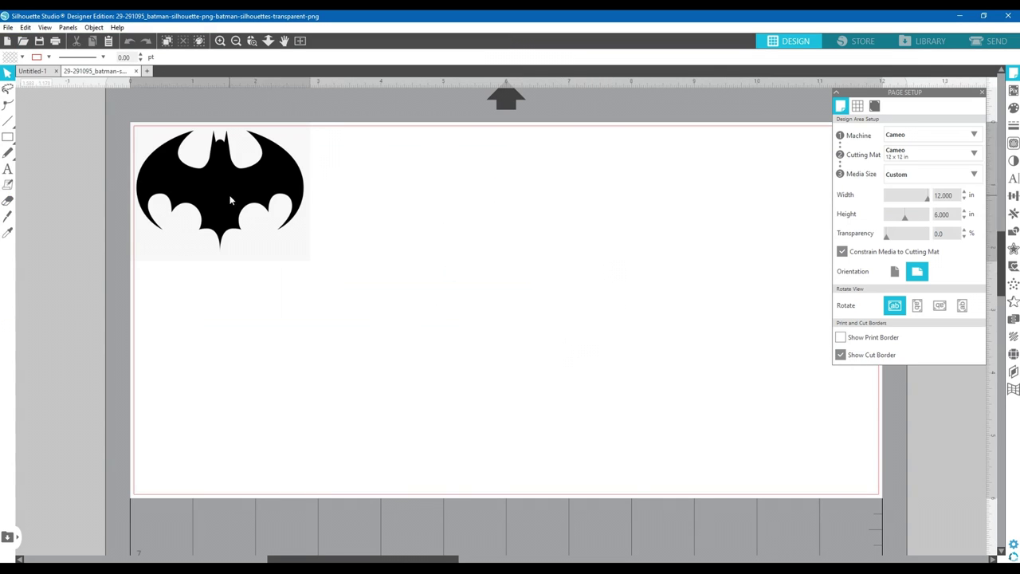
- Enlarge the bat image proportionally to about 7.24 by 5.6 in and move it to the middle of the page
click(231, 200)
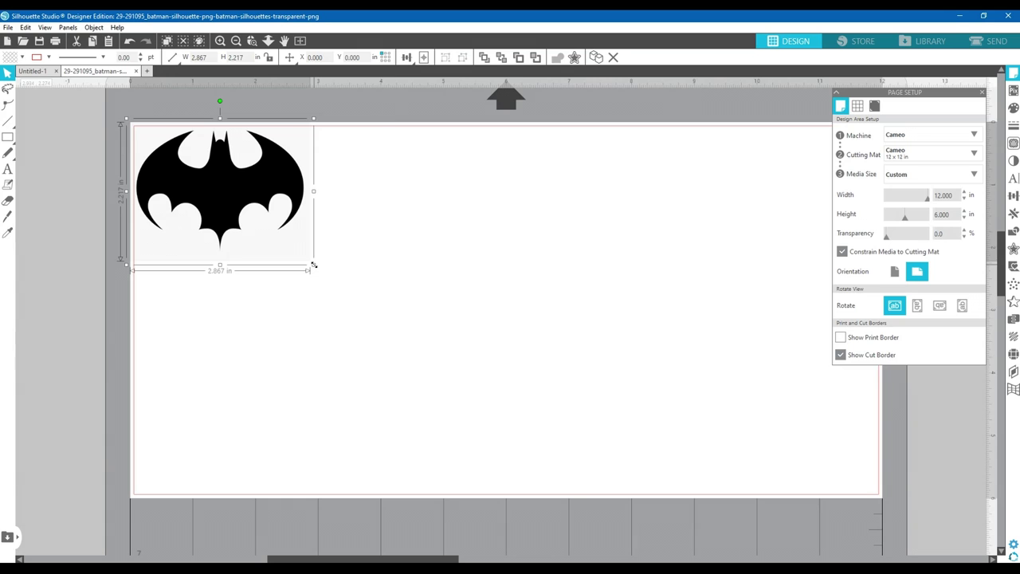
drag(314, 269, 588, 481)
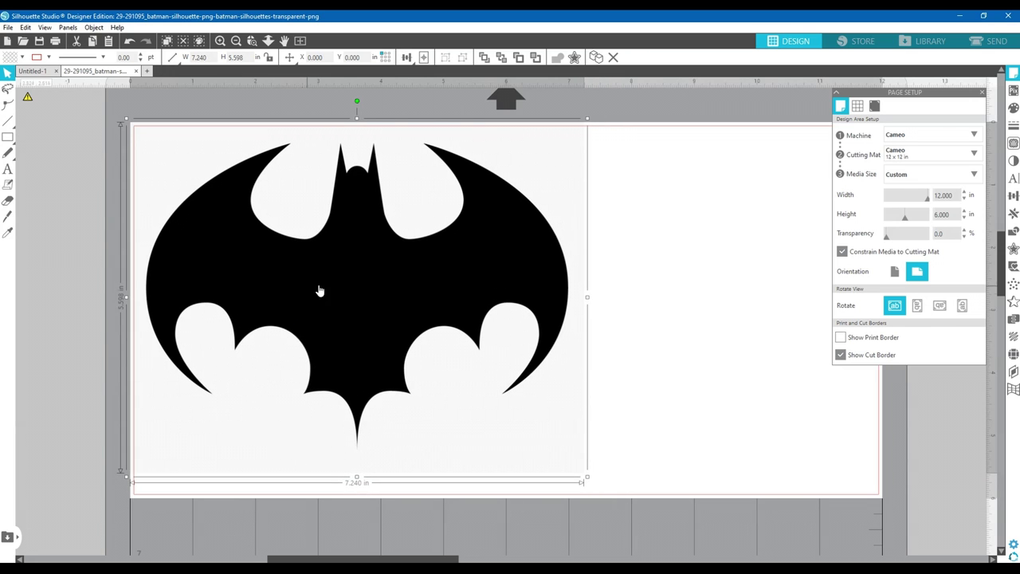
drag(356, 289, 501, 317)
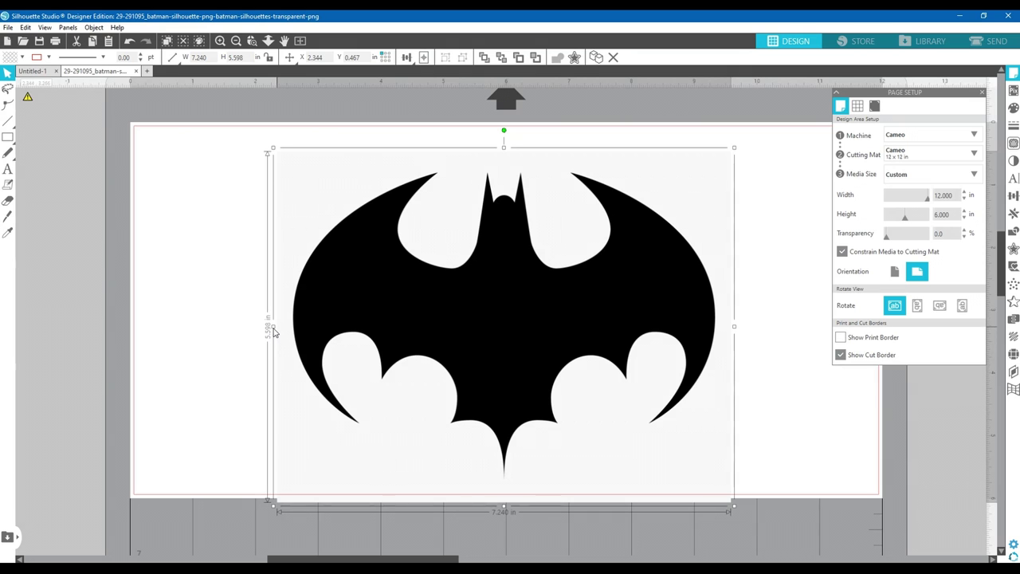
- Stretch the bat image sideways to about 10.44 in wide and shift it slightly upward on the page
drag(273, 333, 177, 332)
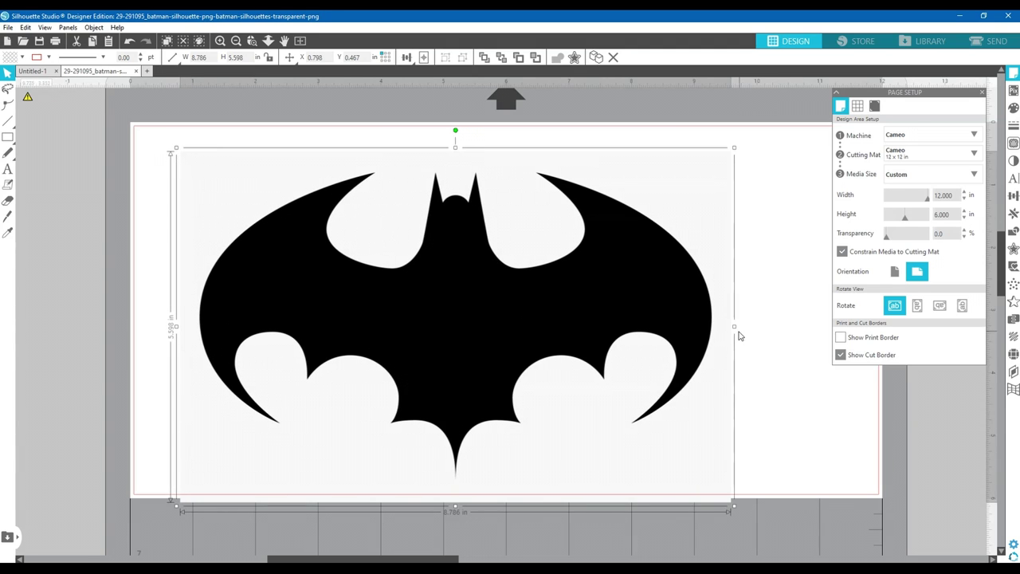
drag(734, 326, 836, 335)
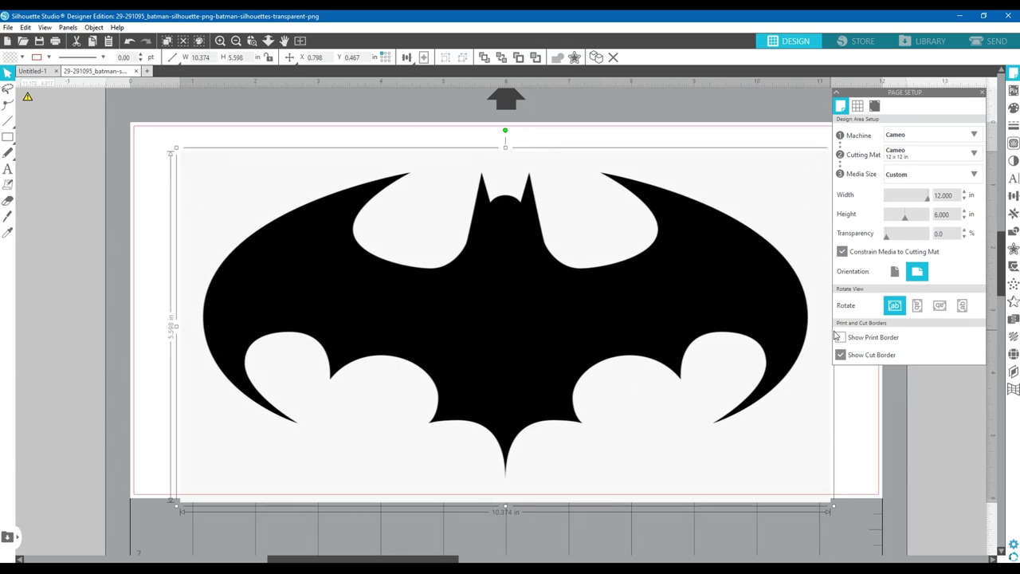
drag(835, 333, 839, 335)
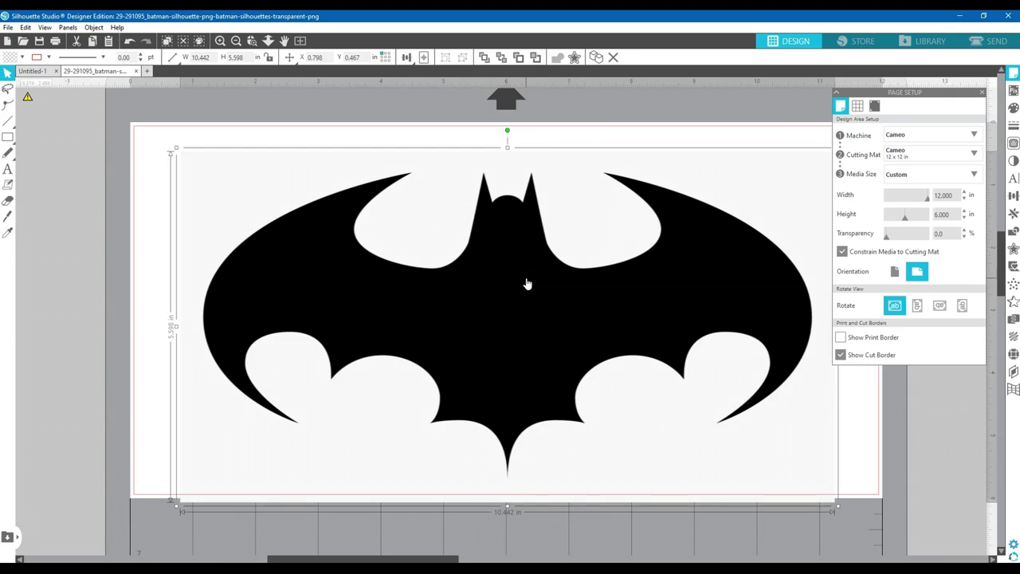
drag(516, 317, 516, 314)
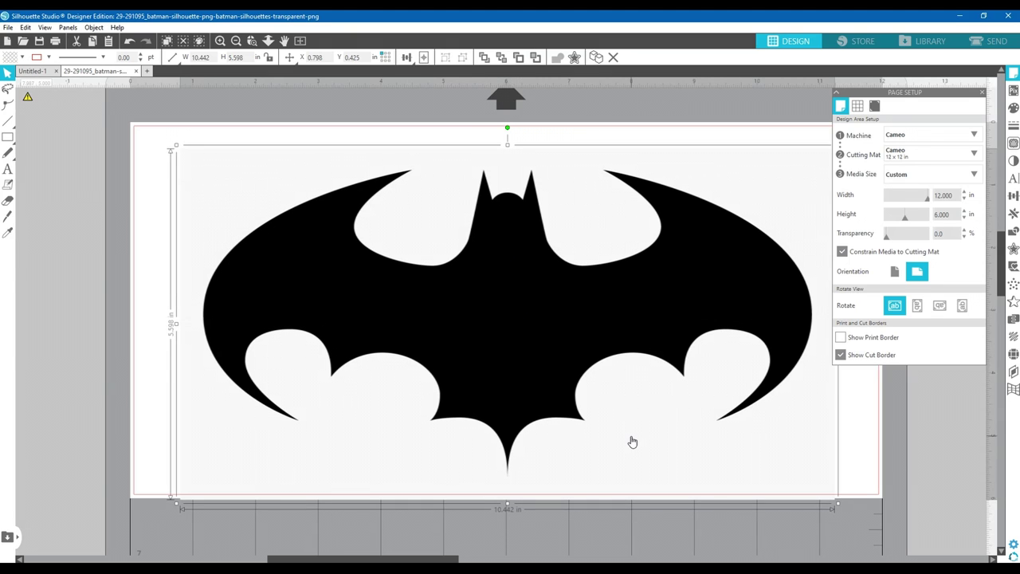
click(513, 170)
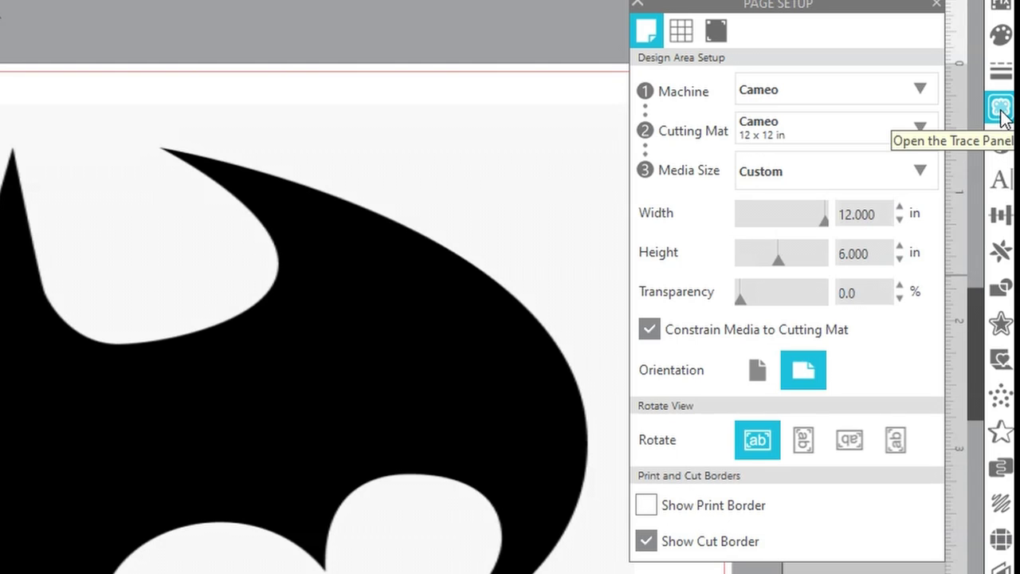
- Trace the outer edge of the bat, using a trace area that surrounds the whole shape
click(1001, 111)
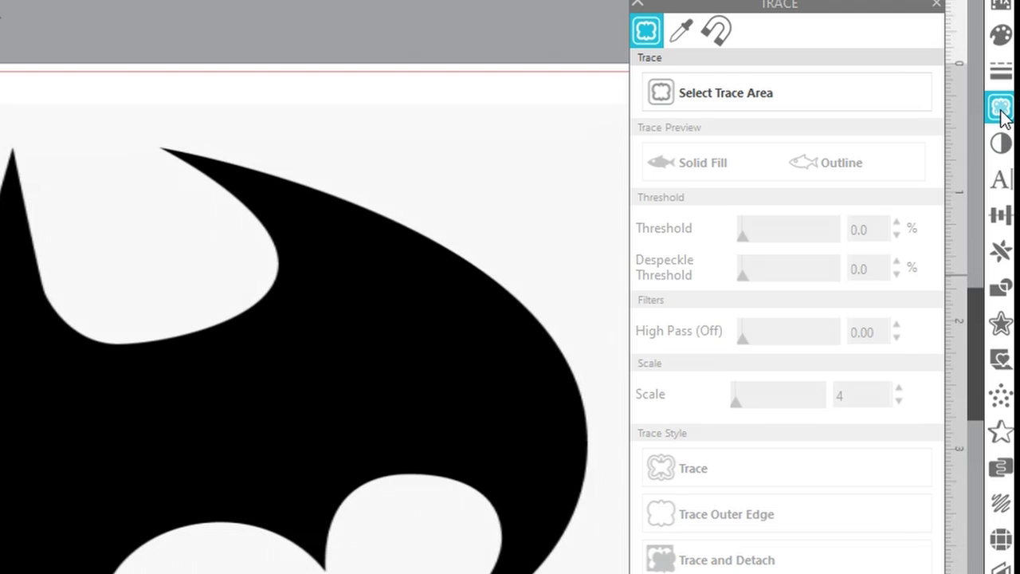
click(721, 98)
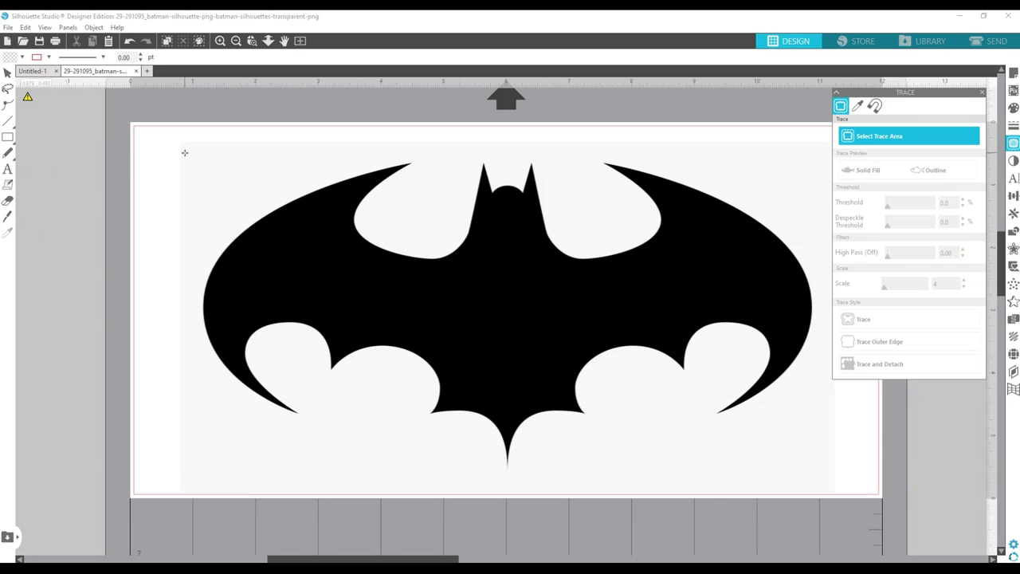
mouse_move(188, 153)
mouse_down()
mouse_move(248, 279)
mouse_move(360, 404)
mouse_move(406, 436)
mouse_move(456, 458)
mouse_move(576, 471)
mouse_move(829, 477)
mouse_up()
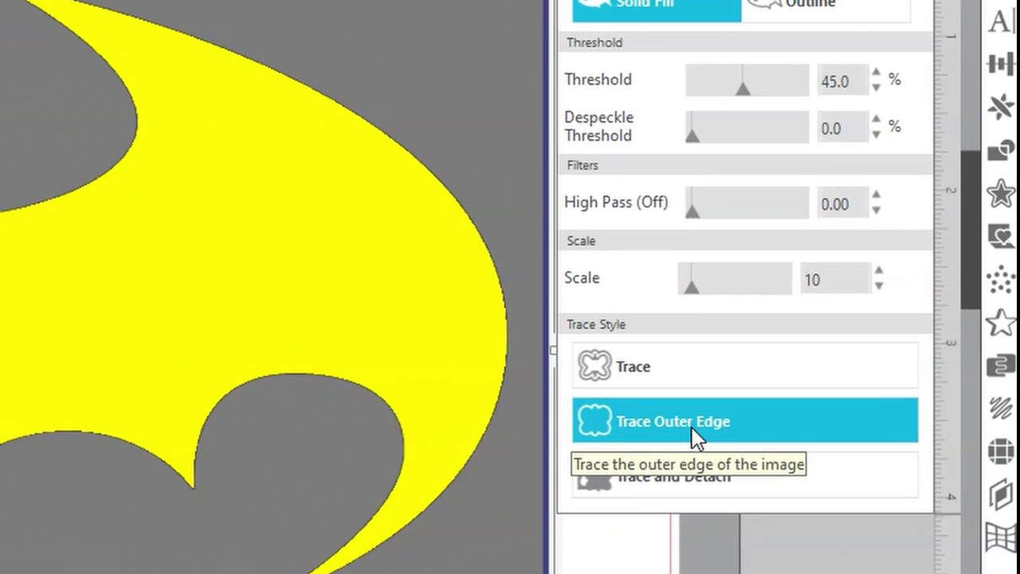
click(691, 426)
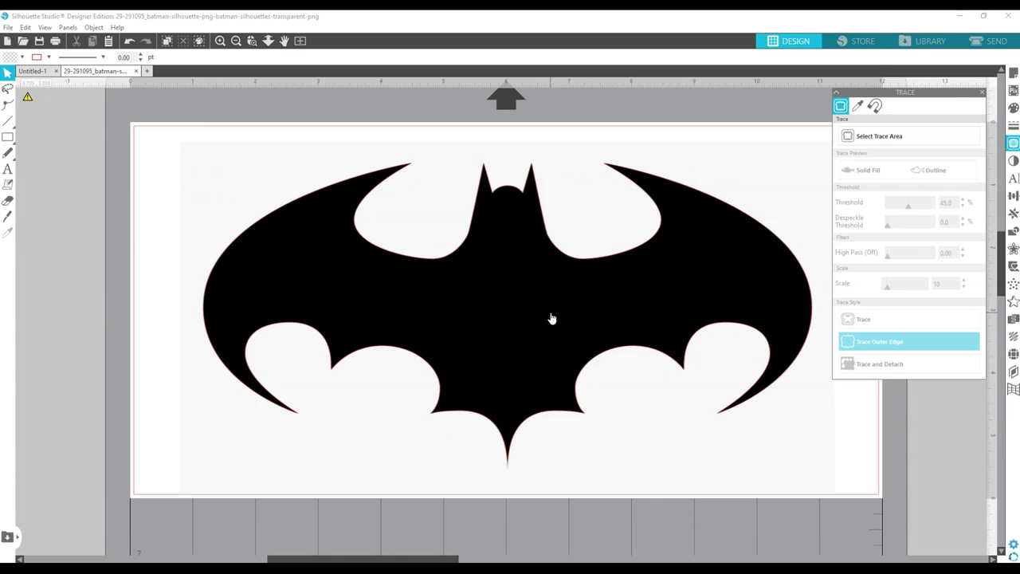
- Move the original black bat image off the page, away from the traced outline
mouse_move(551, 319)
mouse_down()
mouse_move(533, 316)
mouse_move(462, 364)
mouse_move(451, 432)
mouse_up()
click(632, 178)
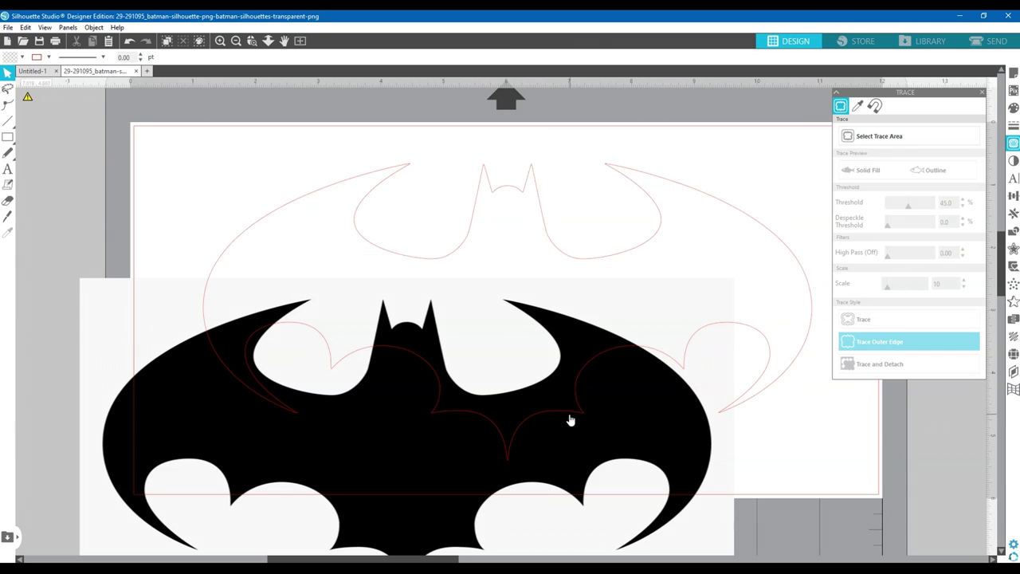
drag(229, 371, 525, 562)
scroll(685, 355, up, 2)
click(624, 306)
scroll(624, 306, up, 1)
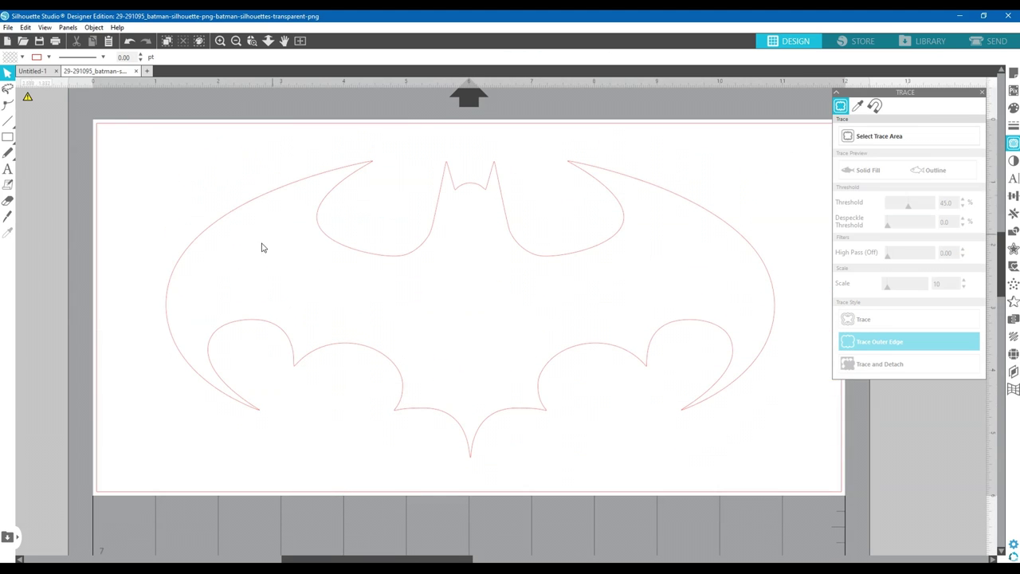